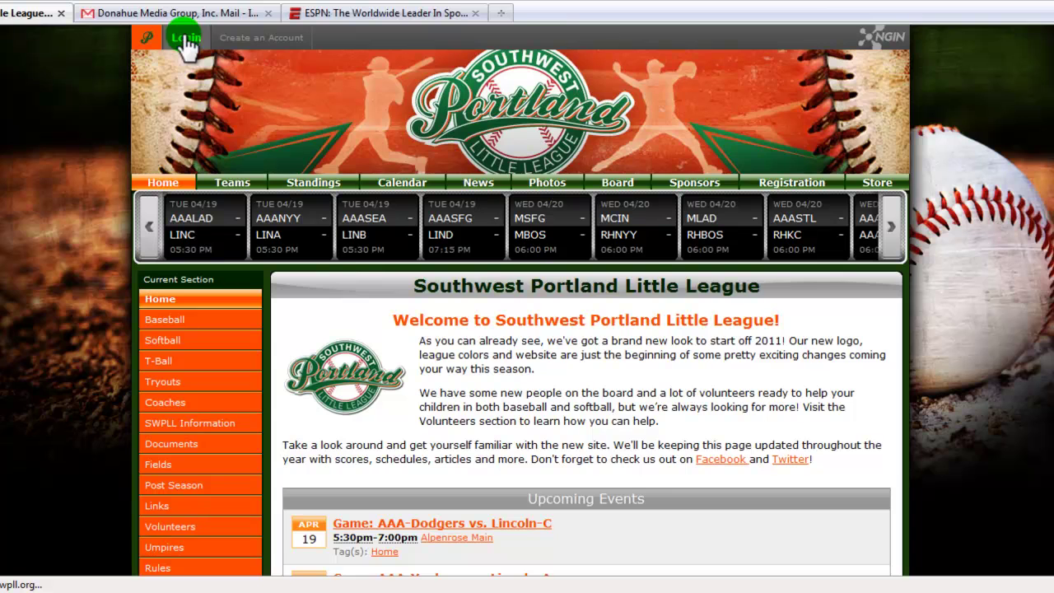
Sign in to the Southwest Portland Little League site with the admin username and password.
{"action": "left_click", "coordinate": [187, 45]}
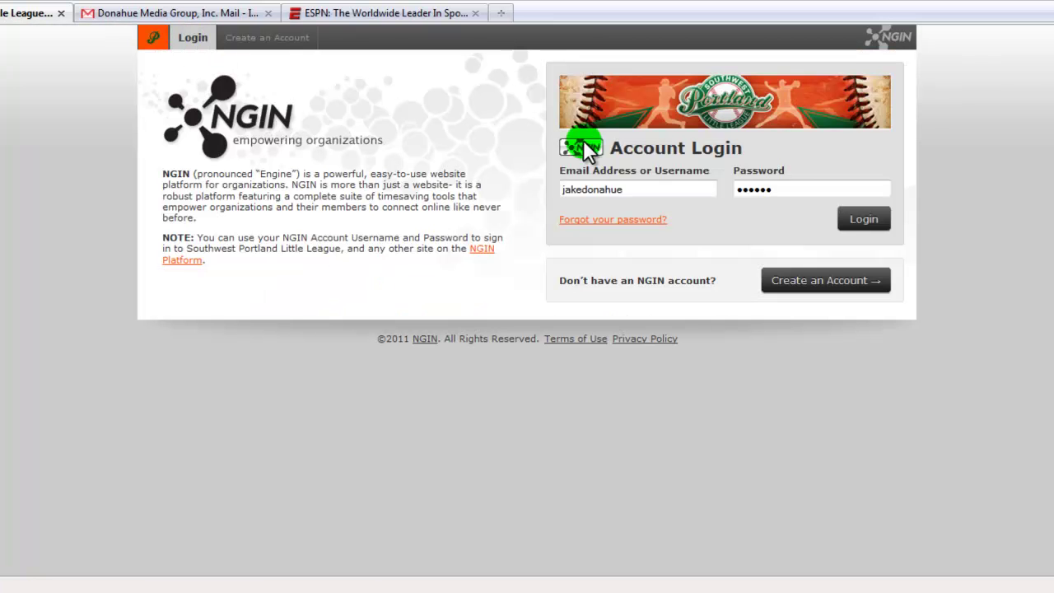
{"action": "left_click", "coordinate": [856, 220]}
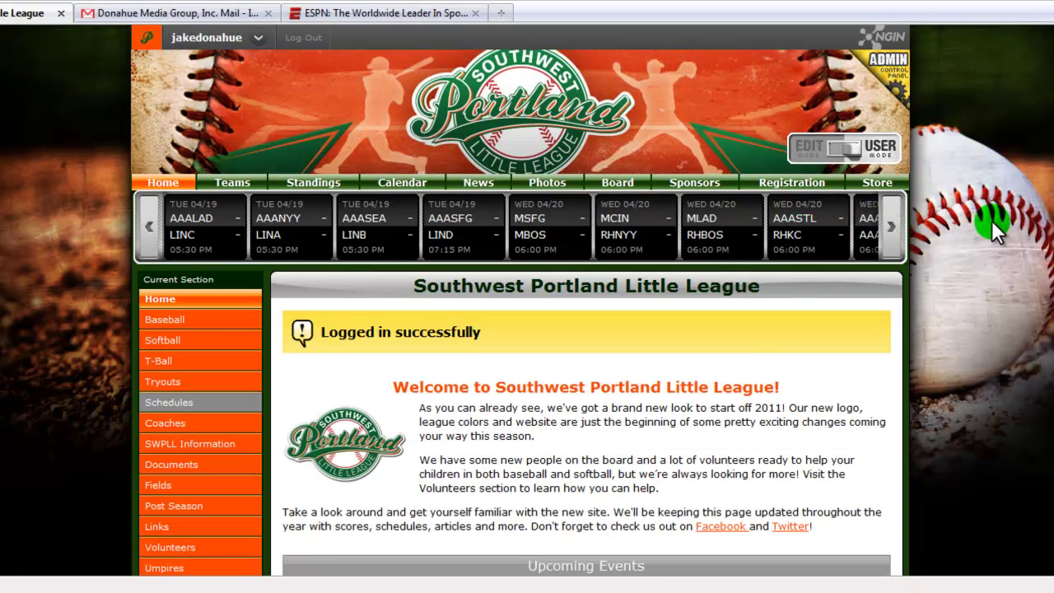
Open the AAA-Yankees team's game schedule from the Teams list.
{"action": "left_click", "coordinate": [231, 183]}
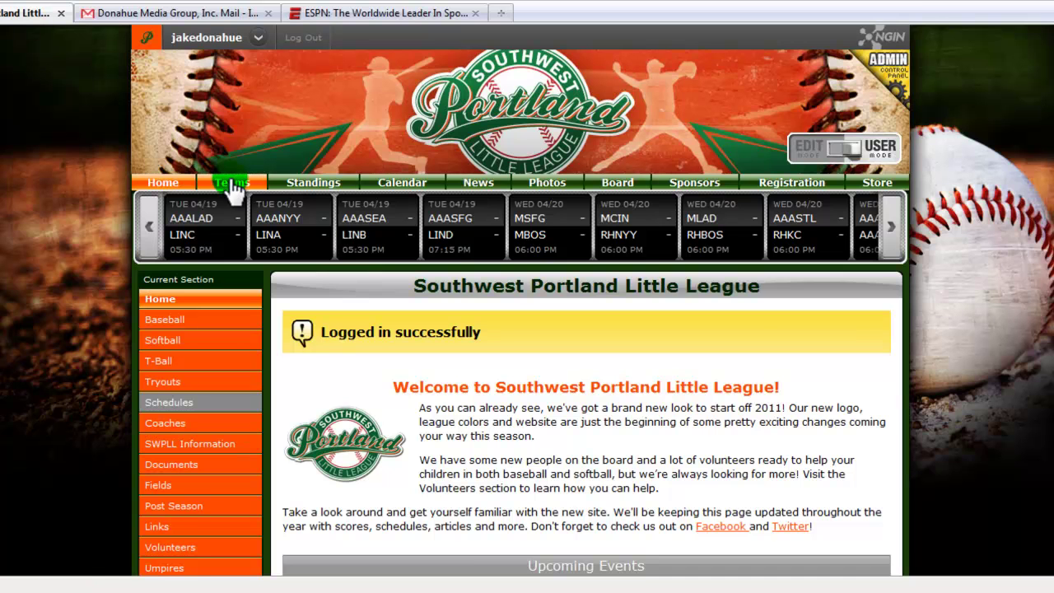
{"action": "scroll", "coordinate": [362, 234], "scroll_direction": "down", "scroll_amount": 2}
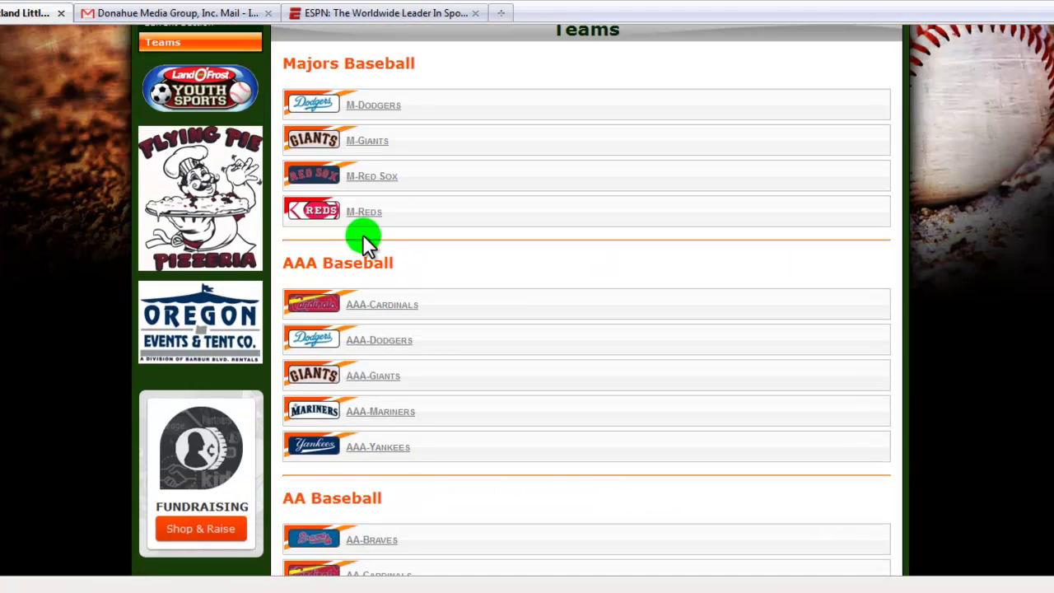
{"action": "scroll", "coordinate": [362, 239], "scroll_direction": "down", "scroll_amount": 1}
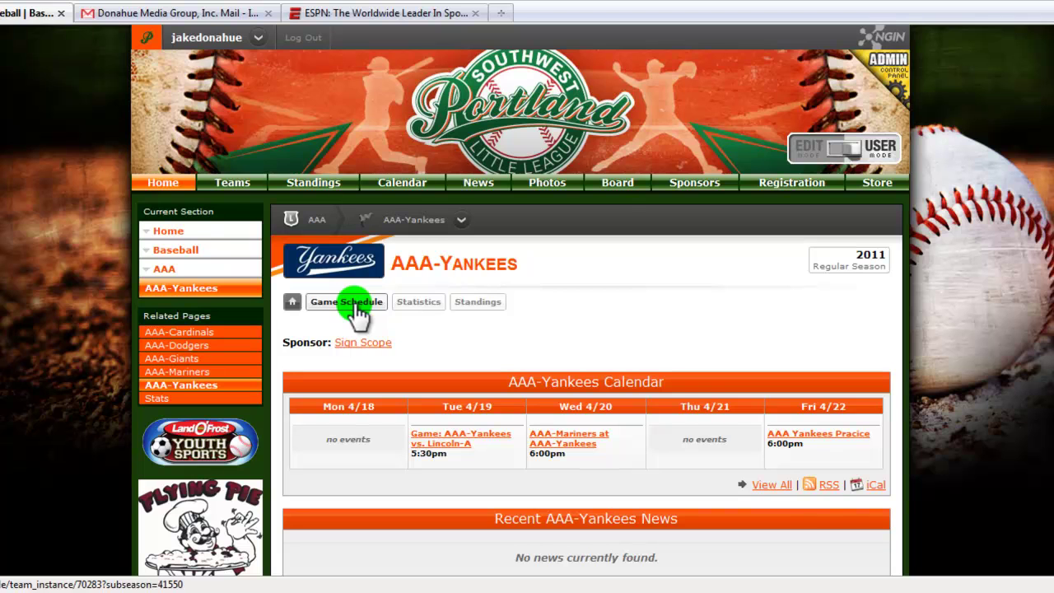
{"action": "left_click", "coordinate": [356, 304]}
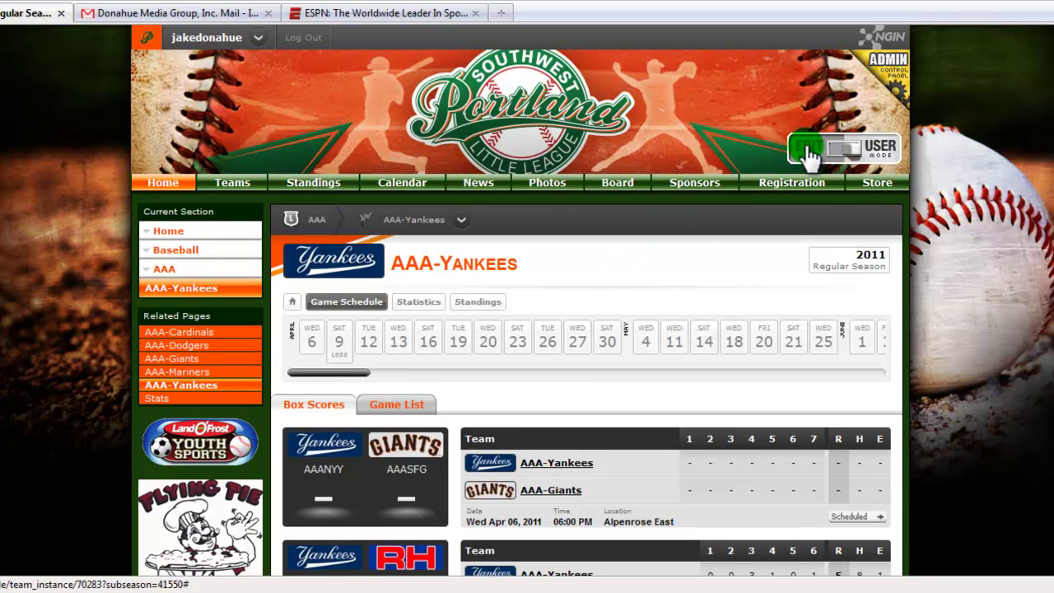
Turn on edit mode and open team stats editing for the Apr 12 Lincoln-C game.
{"action": "left_click", "coordinate": [811, 154]}
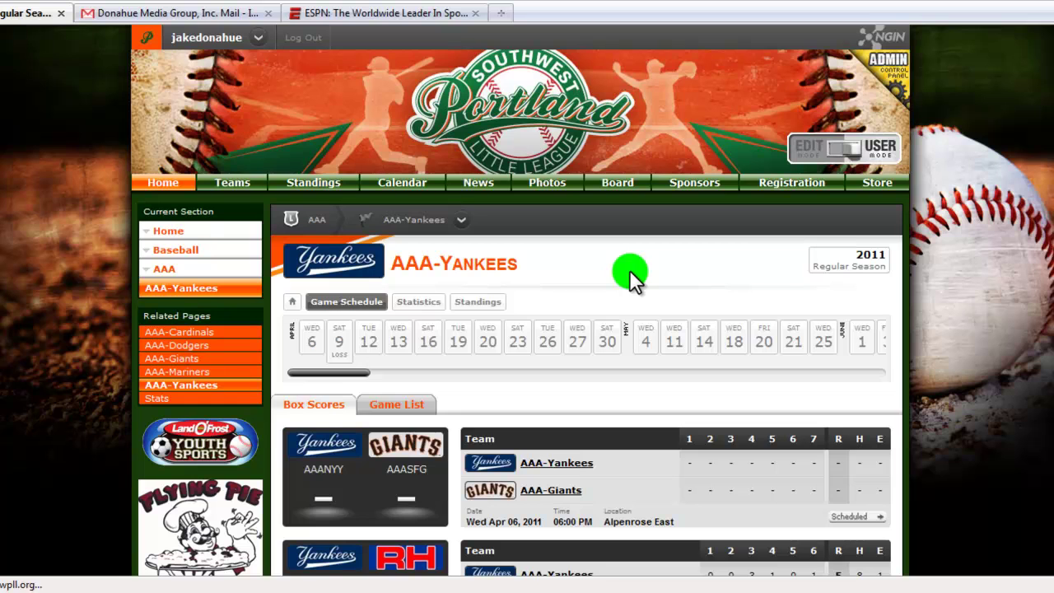
{"action": "scroll", "coordinate": [630, 273], "scroll_direction": "down", "scroll_amount": 5}
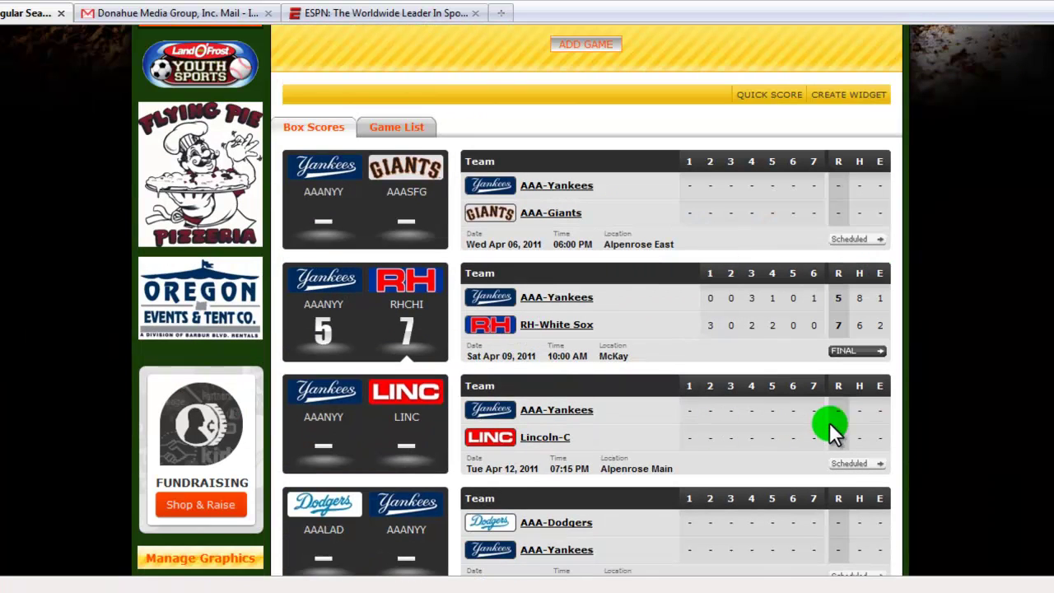
{"action": "left_click", "coordinate": [853, 471]}
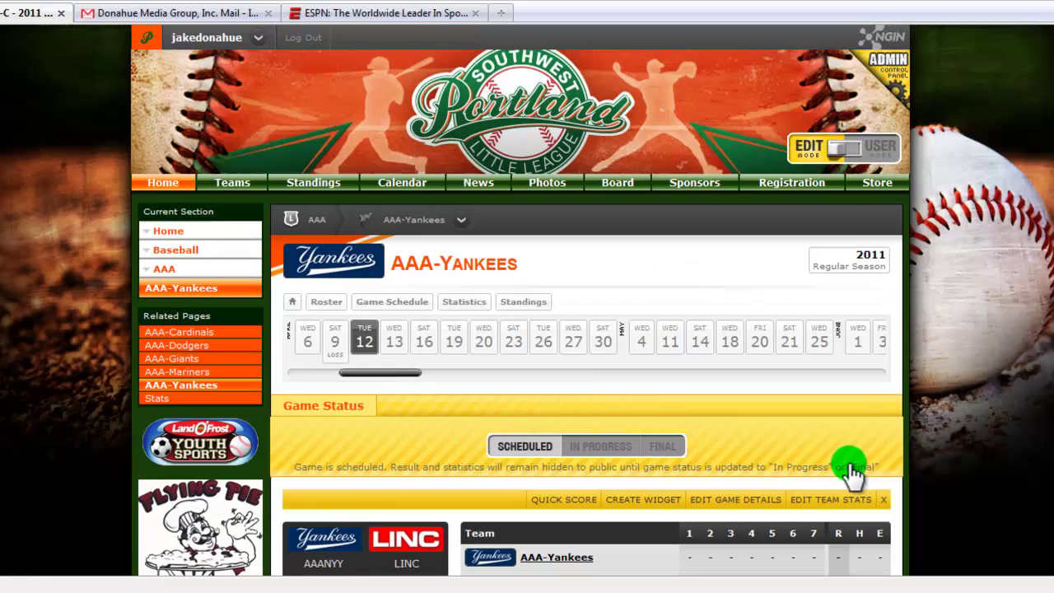
{"action": "scroll", "coordinate": [578, 396], "scroll_direction": "down", "scroll_amount": 3}
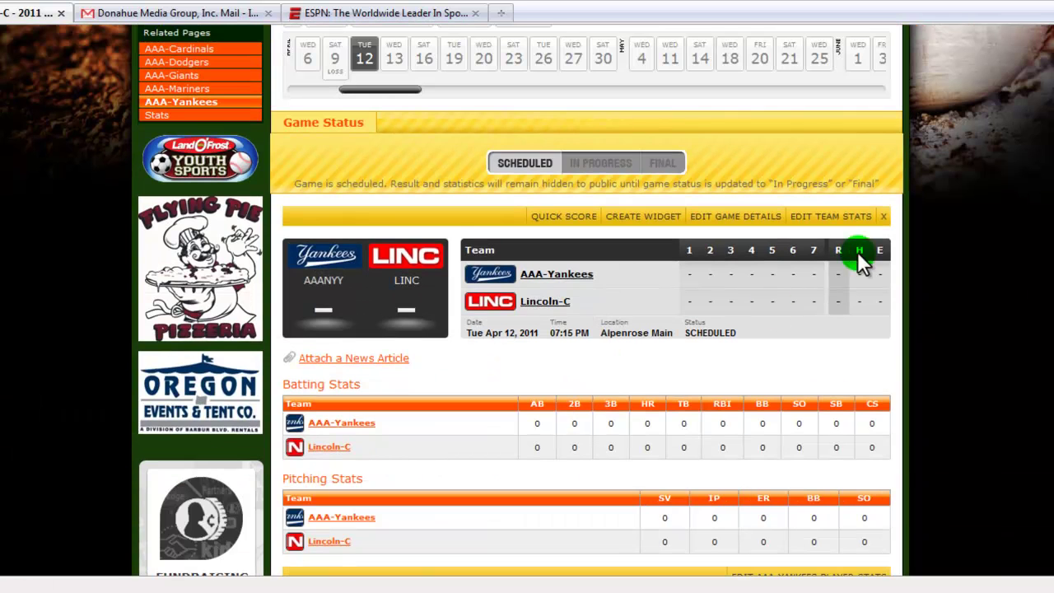
{"action": "left_click", "coordinate": [825, 222]}
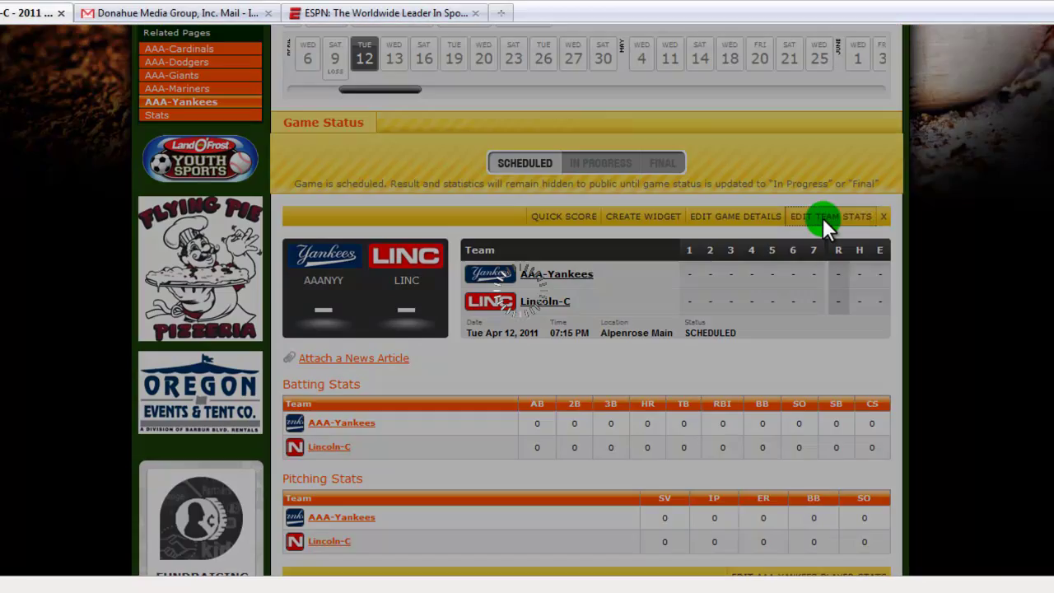
Enter Yankees runs 0, 1, 5, 2, 2 and trim the box score to five innings.
{"action": "left_click", "coordinate": [459, 244]}
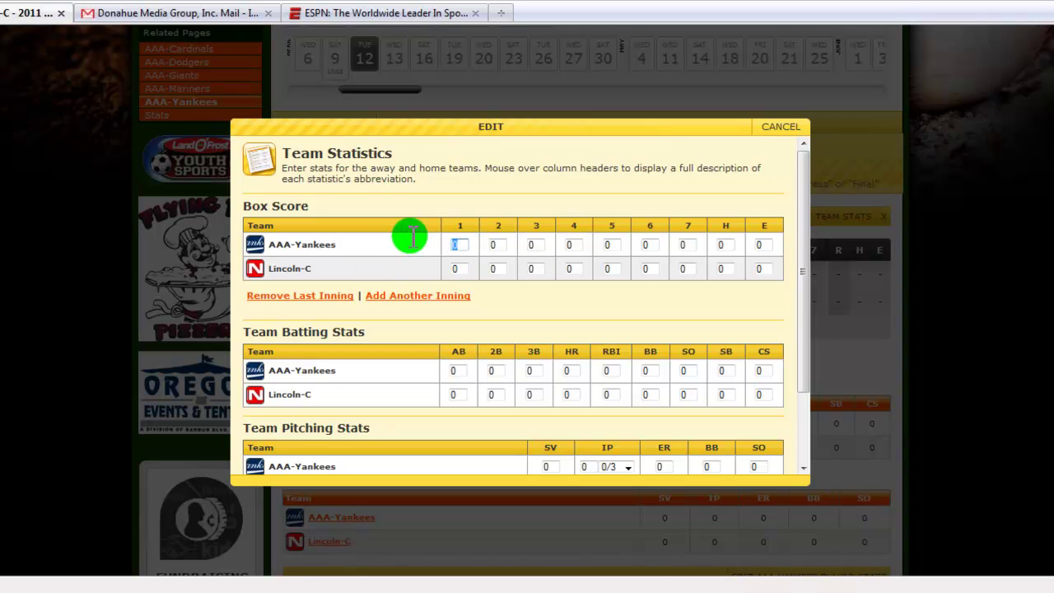
{"action": "type", "text": "0\t1\t5"}
{"action": "type", "text": "\t2\t2"}
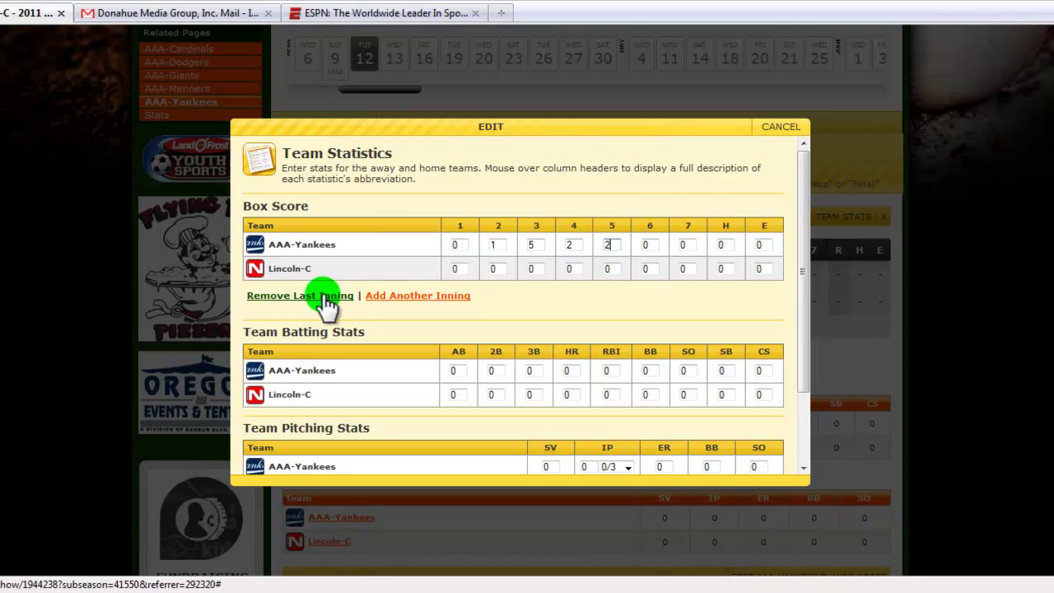
{"action": "left_click", "coordinate": [325, 296]}
{"action": "left_click", "coordinate": [326, 296]}
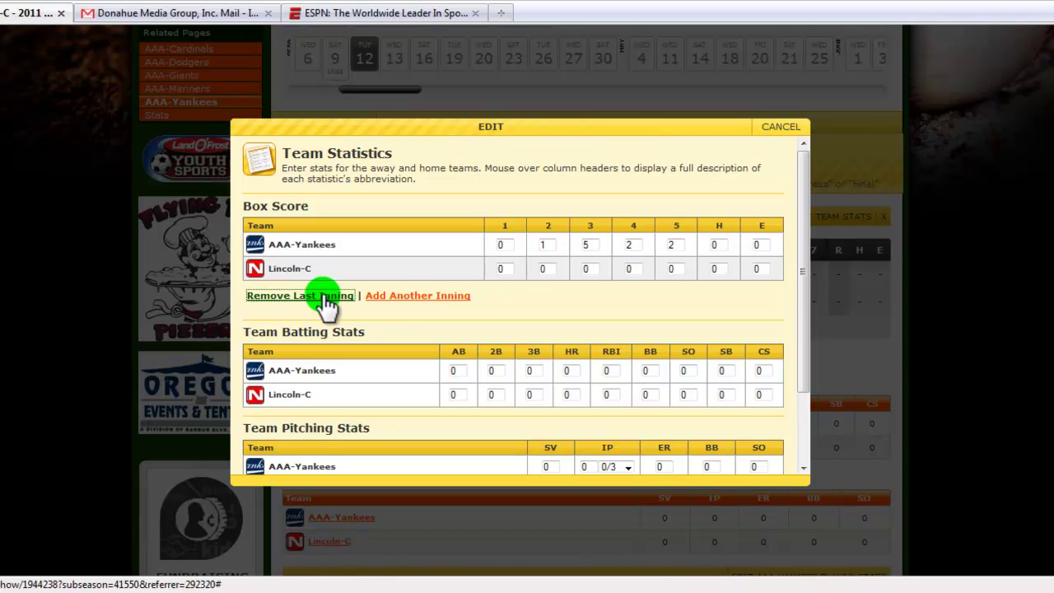
{"action": "left_click", "coordinate": [398, 297]}
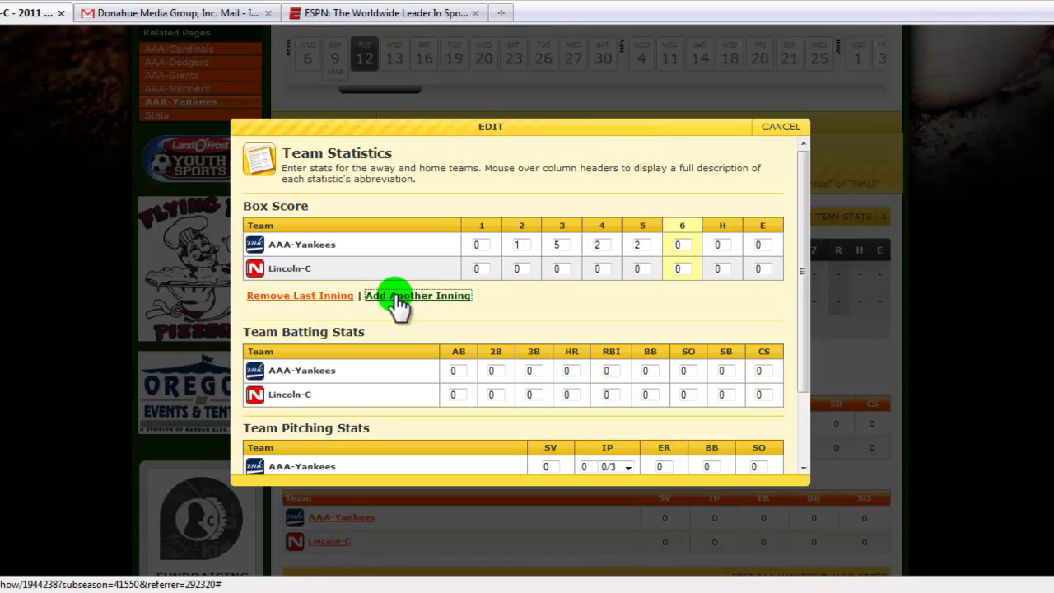
{"action": "left_click", "coordinate": [398, 296]}
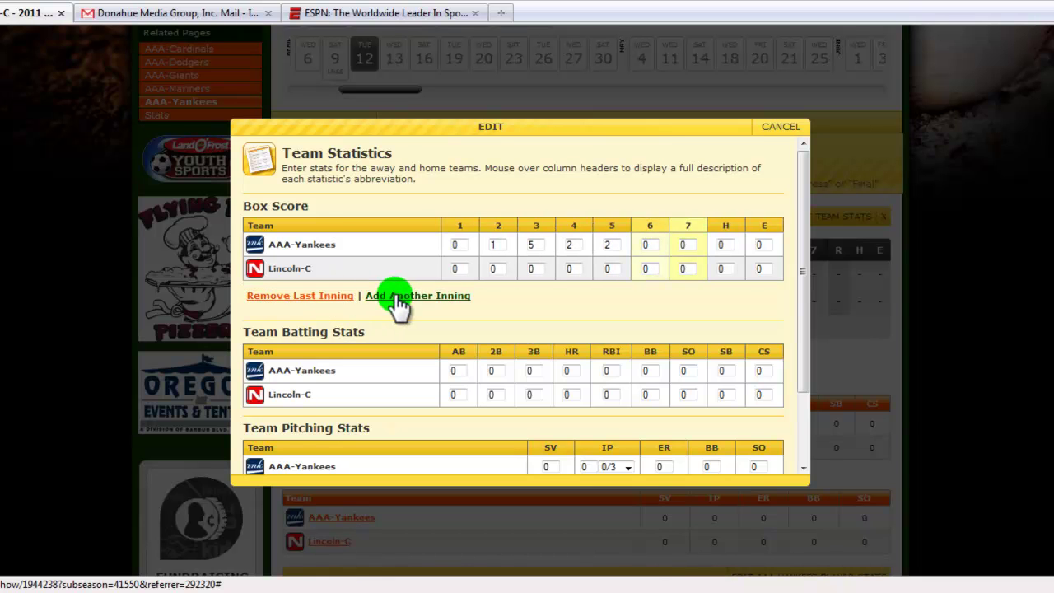
{"action": "left_click", "coordinate": [330, 299]}
{"action": "left_click", "coordinate": [329, 298]}
{"action": "left_click", "coordinate": [331, 298]}
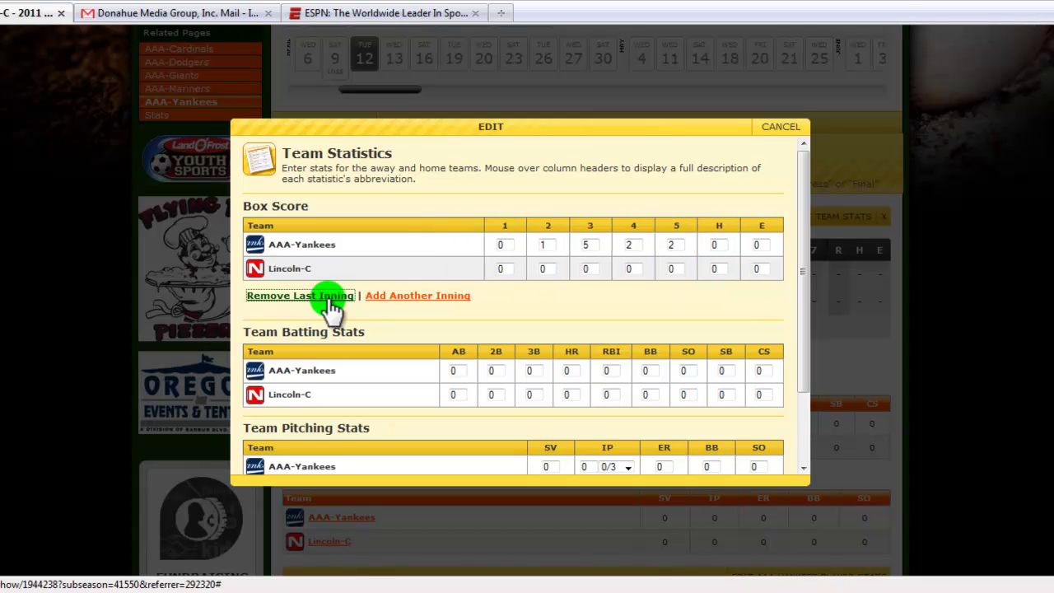
Enter 6 Yankees hits and Lincoln-C's runs 5, 0, 0, 4, 0 with hits and errors.
{"action": "left_click", "coordinate": [713, 244]}
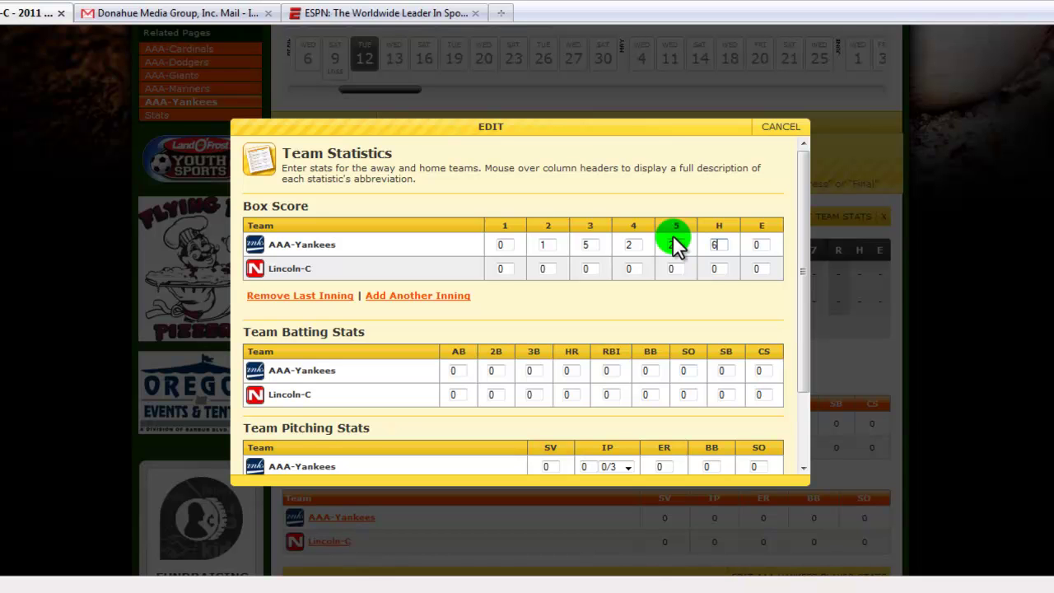
{"action": "type", "text": "6"}
{"action": "key", "text": "Tab"}
{"action": "key", "text": "Tab"}
{"action": "key", "text": "Tab"}
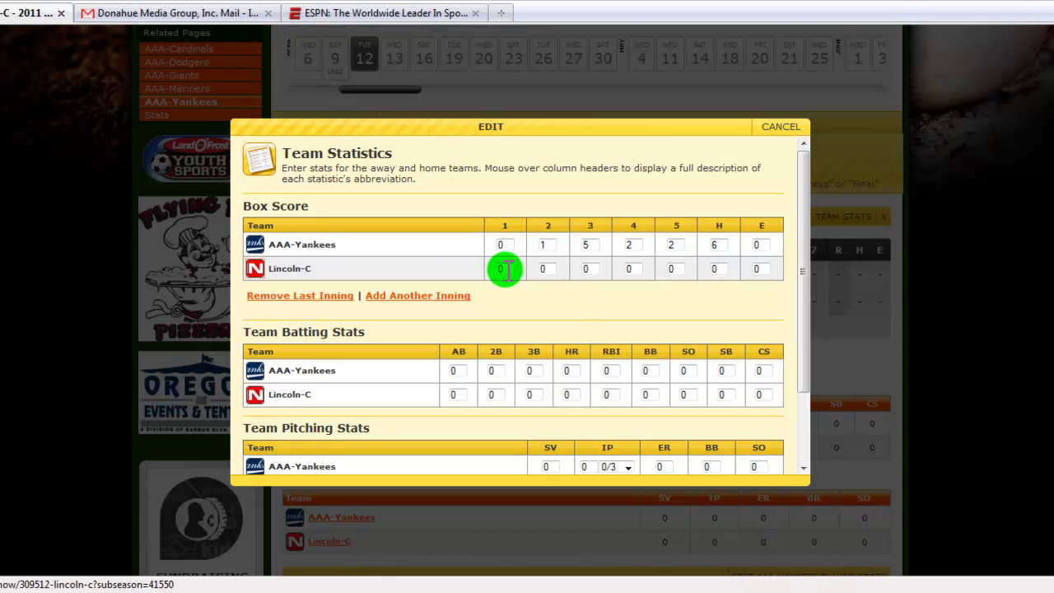
{"action": "type", "text": "5"}
{"action": "key", "text": "Tab"}
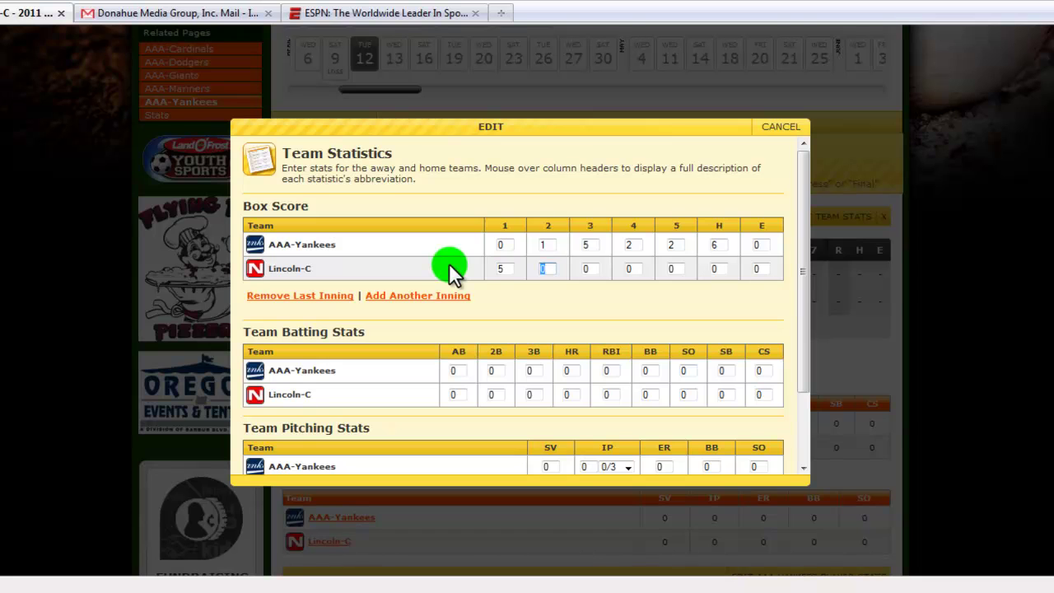
{"action": "key", "text": "Tab"}
{"action": "key", "text": "Tab"}
{"action": "type", "text": "4"}
{"action": "key", "text": "Tab"}
{"action": "key", "text": "Tab"}
{"action": "type", "text": "5"}
{"action": "key", "text": "Tab"}
Enter the Yankees' team batting at-bats of 18 and 5 RBI.
{"action": "type", "text": "1"}
{"action": "left_click", "coordinate": [464, 375]}
{"action": "left_click_drag", "start_coordinate": [464, 374], "coordinate": [406, 370]}
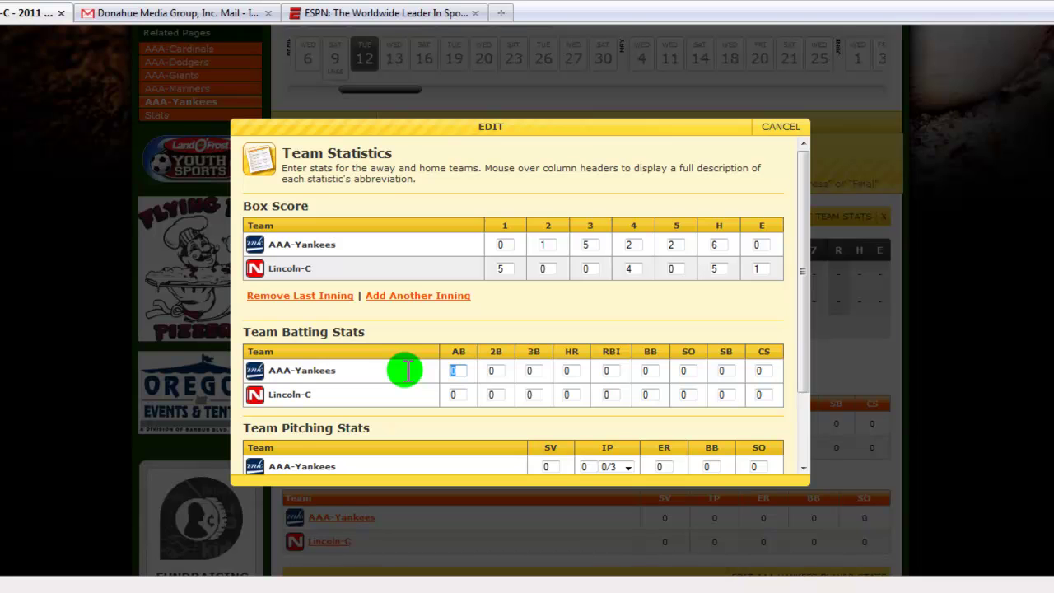
{"action": "type", "text": "18"}
{"action": "key", "text": "Tab"}
{"action": "key", "text": "Tab"}
Enter the Yankees' batting BB 9, SO 6, SB 12 and CS 1.
{"action": "key", "text": "Tab"}
{"action": "key", "text": "Tab"}
{"action": "type", "text": "5"}
{"action": "key", "text": "Tab"}
{"action": "type", "text": "9"}
{"action": "key", "text": "Tab"}
{"action": "type", "text": "6"}
{"action": "key", "text": "Tab"}
{"action": "type", "text": "12"}
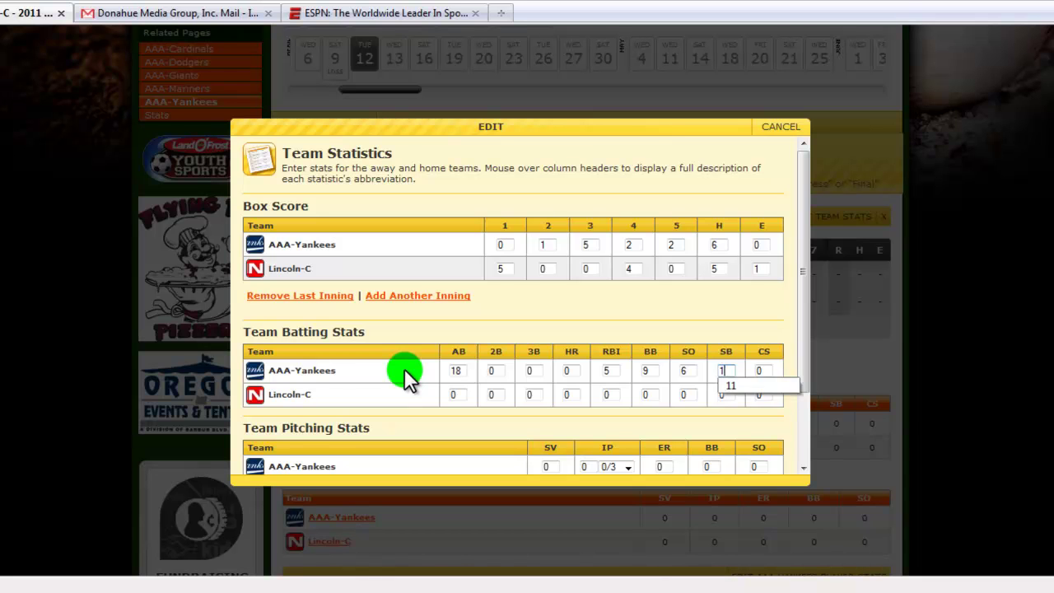
{"action": "key", "text": "Tab"}
{"action": "type", "text": "1"}
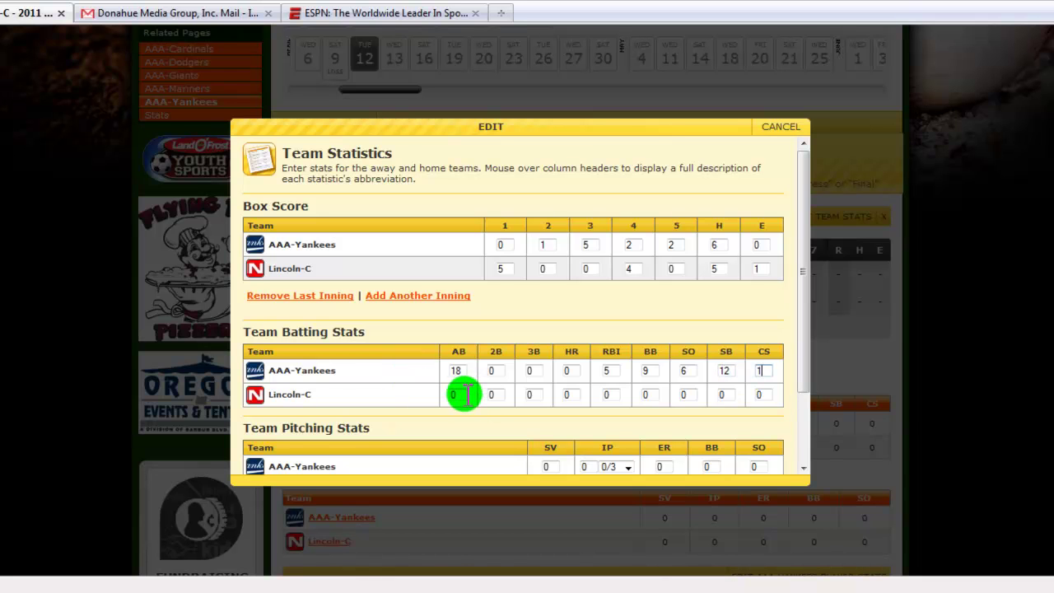
{"action": "left_click", "coordinate": [464, 393]}
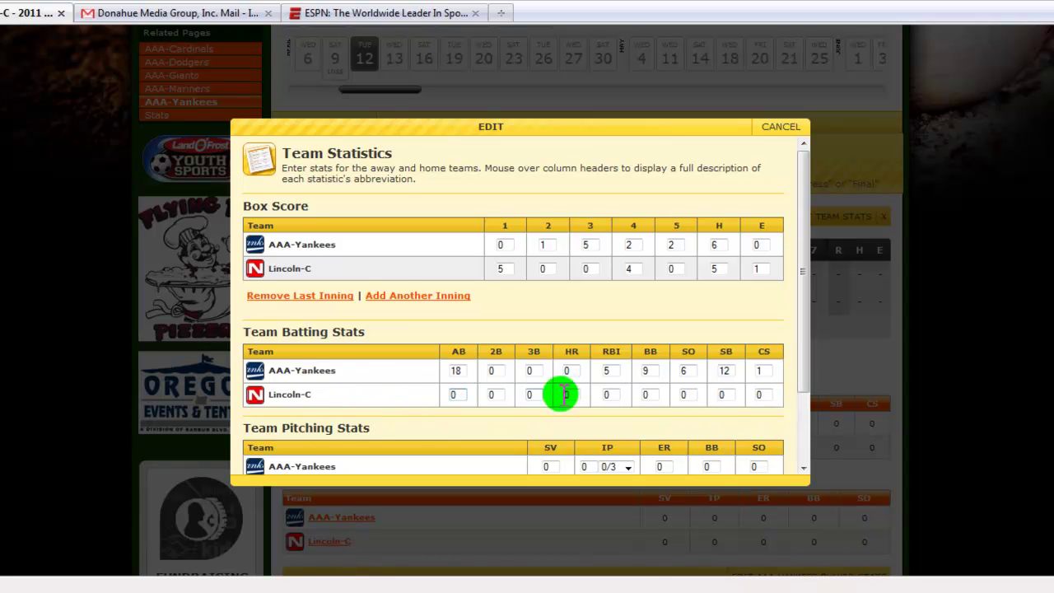
{"action": "scroll", "coordinate": [468, 387], "scroll_direction": "down", "scroll_amount": 1}
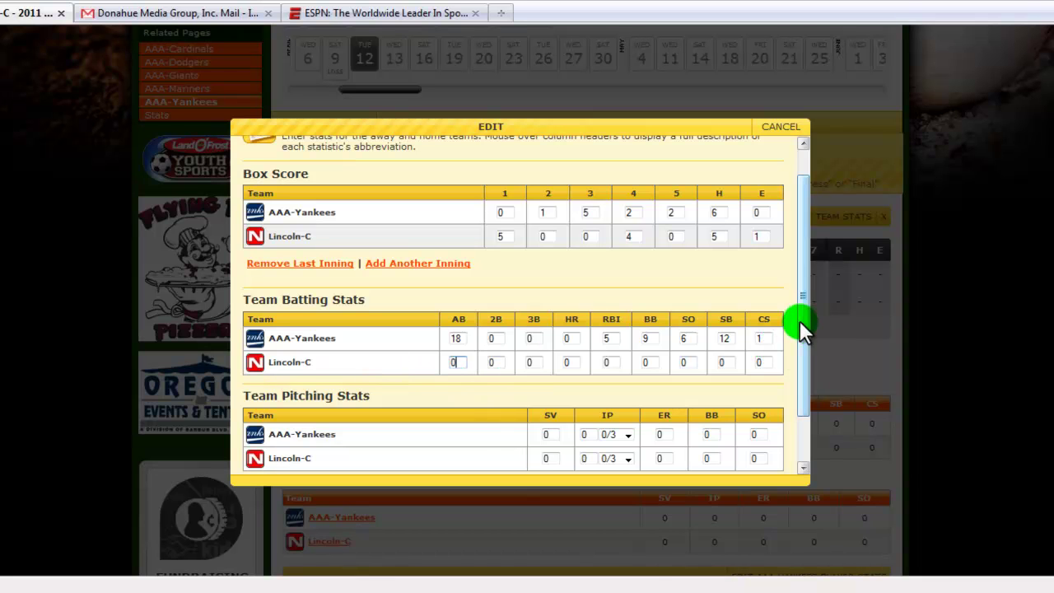
Fill the Yankees' pitching row with 5 IP, 6 ER, 4 BB and 10 SO.
{"action": "left_click_drag", "start_coordinate": [802, 322], "coordinate": [797, 384]}
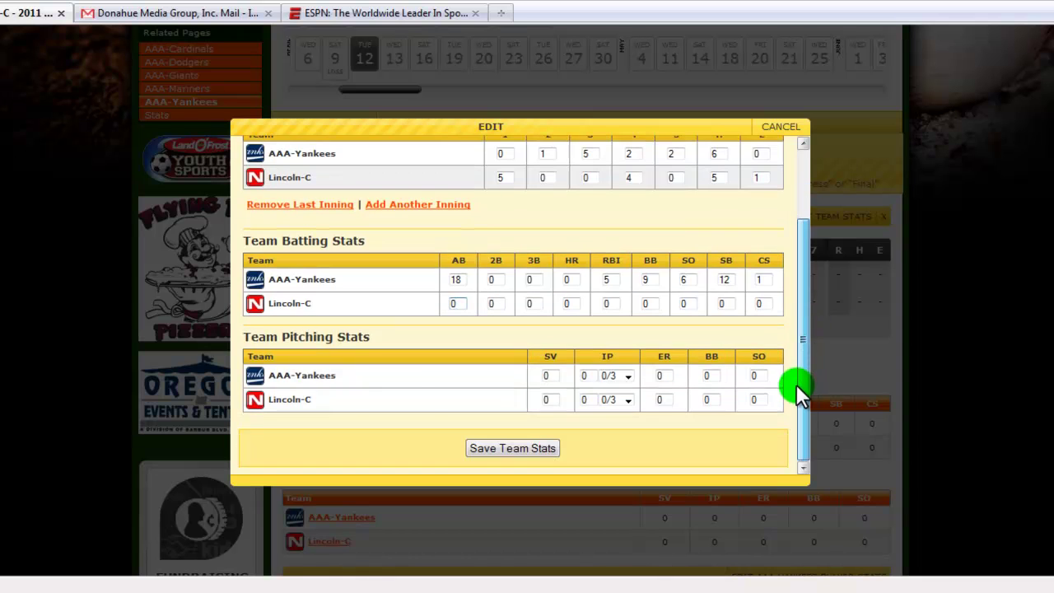
{"action": "left_click", "coordinate": [540, 375]}
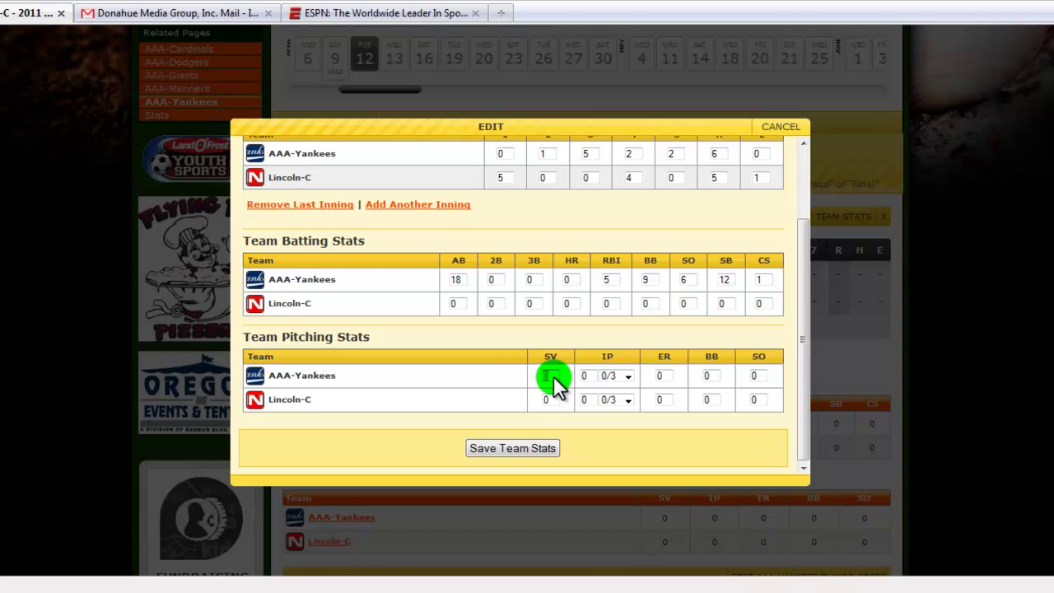
{"action": "left_click", "coordinate": [586, 377]}
{"action": "type", "text": "5"}
{"action": "key", "text": "Tab"}
{"action": "type", "text": "6"}
{"action": "key", "text": "Tab"}
{"action": "type", "text": "4"}
{"action": "key", "text": "Tab"}
{"action": "type", "text": "10"}
Save the team stats and set the game status to Final, showing Yankees 10, Lincoln-C 9.
{"action": "left_click", "coordinate": [521, 450]}
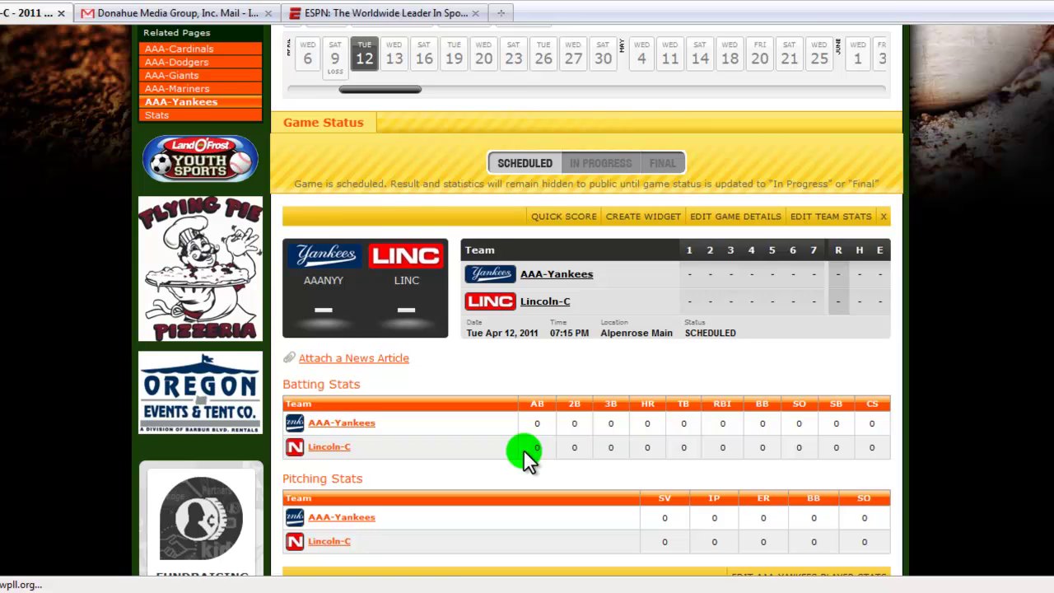
{"action": "scroll", "coordinate": [743, 348], "scroll_direction": "down", "scroll_amount": 4}
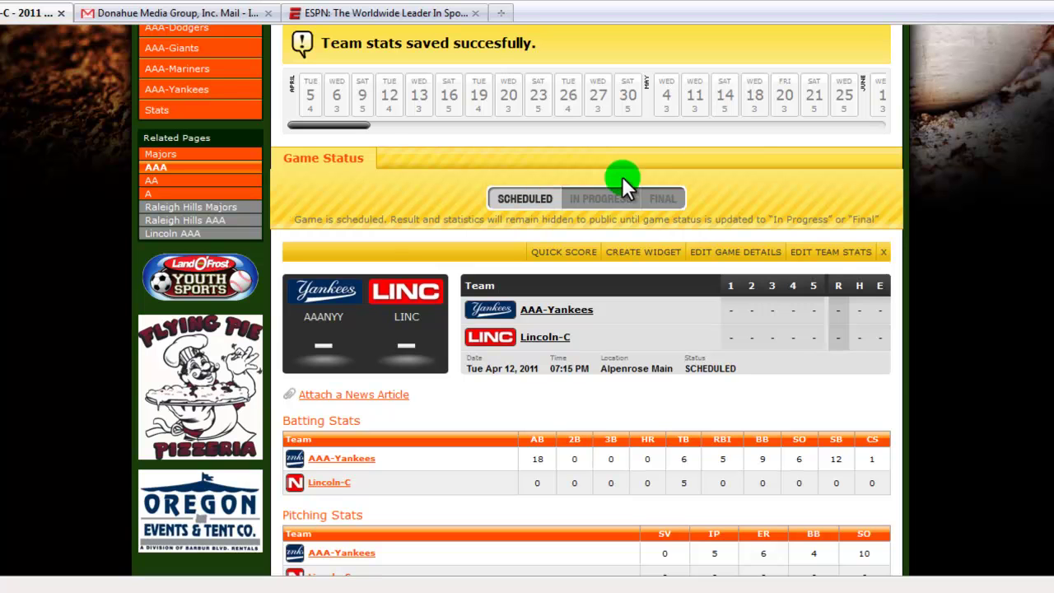
{"action": "left_click", "coordinate": [665, 199]}
{"action": "scroll", "coordinate": [737, 287], "scroll_direction": "down", "scroll_amount": 5}
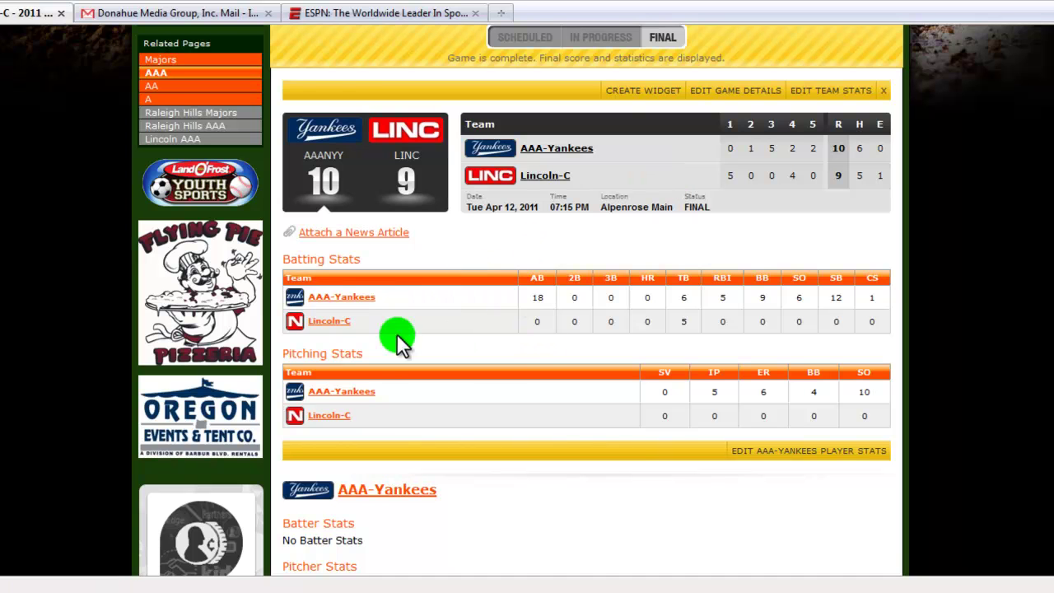
{"action": "scroll", "coordinate": [791, 362], "scroll_direction": "up", "scroll_amount": 3}
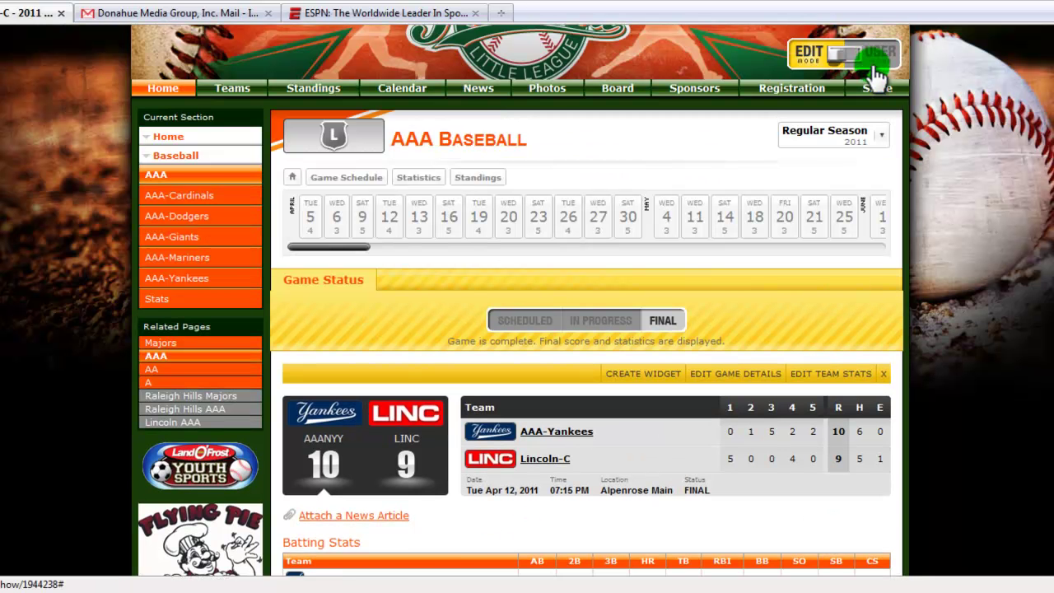
Exit edit mode and review the public game page's 10–9 Final score and stats.
{"action": "scroll", "coordinate": [879, 74], "scroll_direction": "up", "scroll_amount": 1}
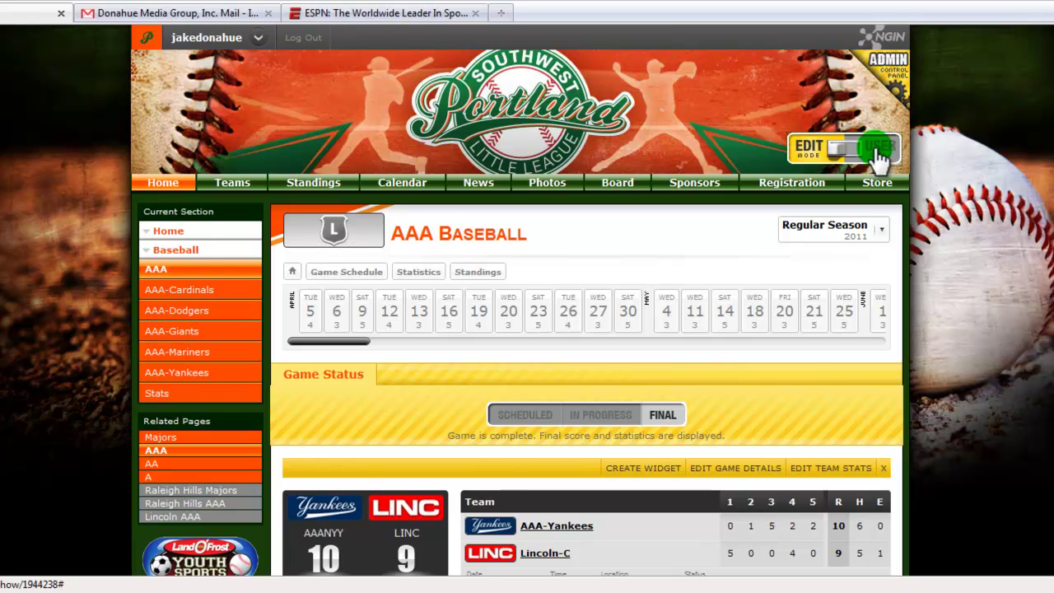
{"action": "left_click", "coordinate": [879, 153]}
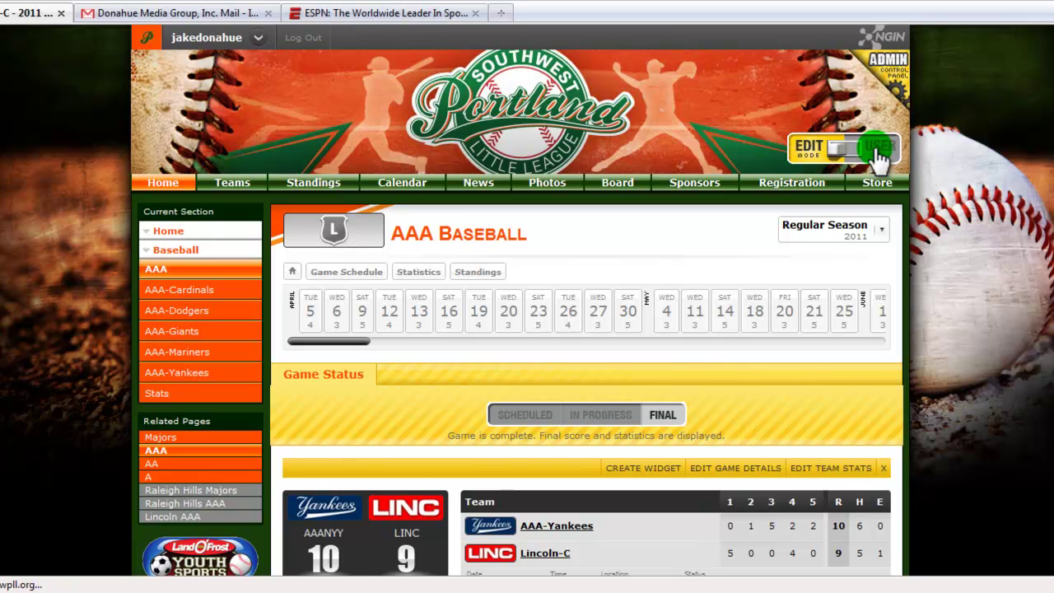
{"action": "scroll", "coordinate": [932, 176], "scroll_direction": "down", "scroll_amount": 2}
{"action": "scroll", "coordinate": [931, 171], "scroll_direction": "down", "scroll_amount": 1}
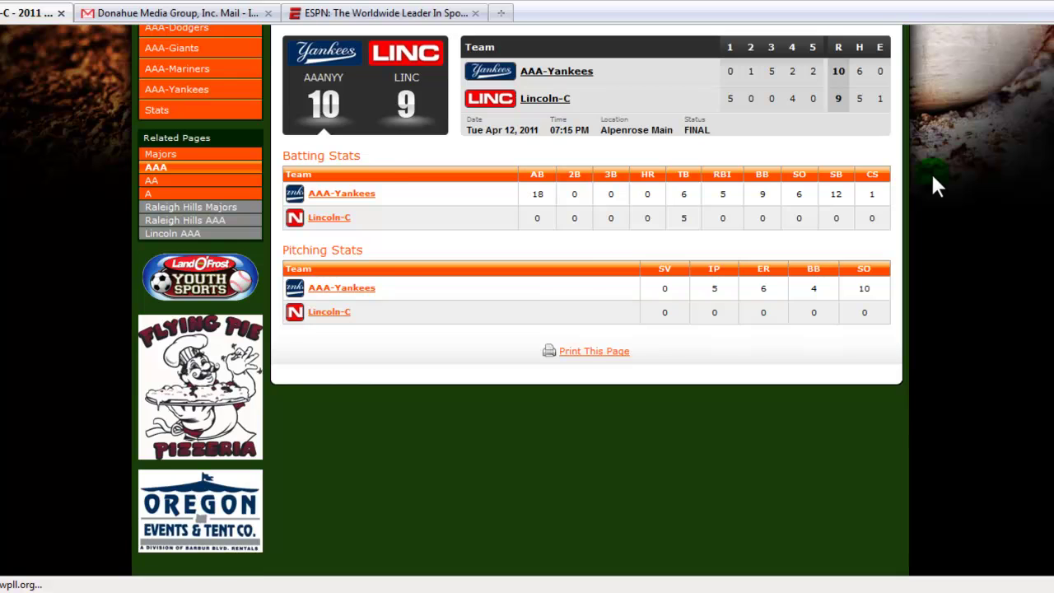